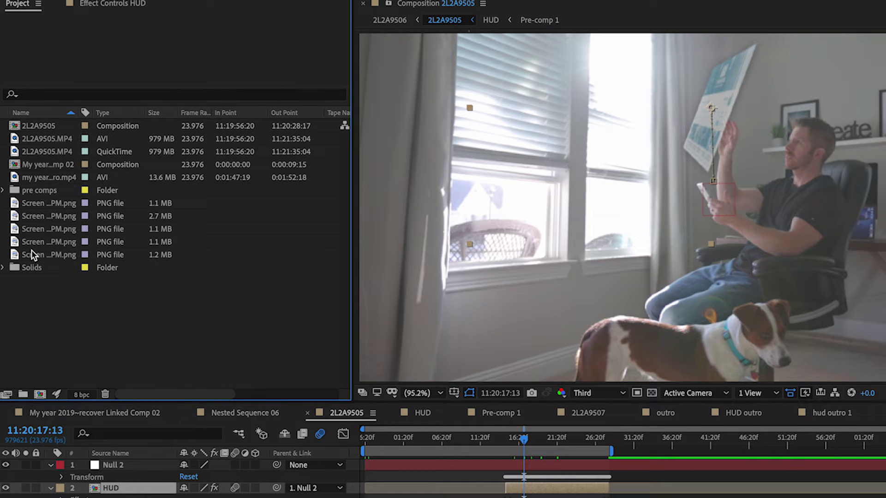
Step: Preview each of the five imported PNG screenshots in the project to examine their contents
double_click(37, 203)
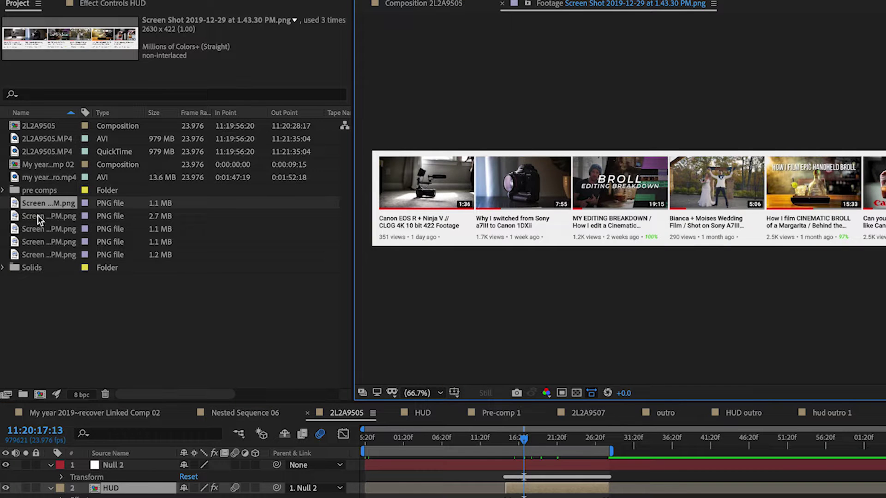
double_click(38, 216)
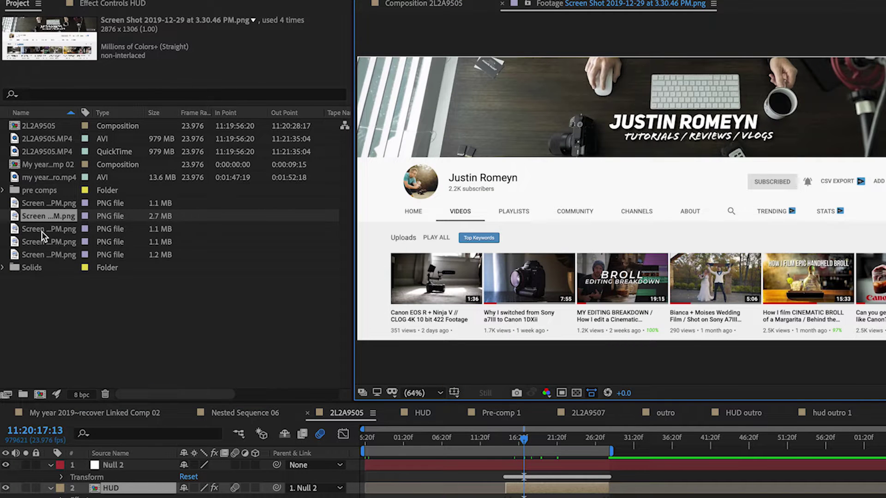
double_click(41, 231)
double_click(44, 241)
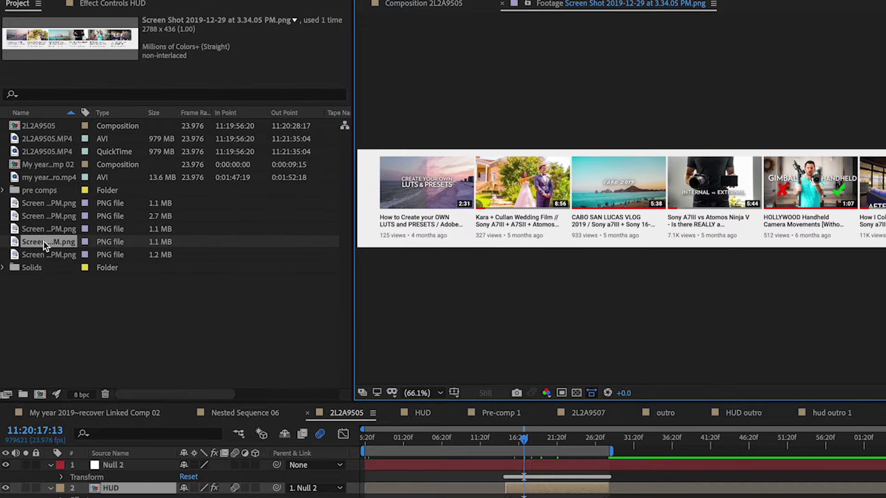
double_click(44, 255)
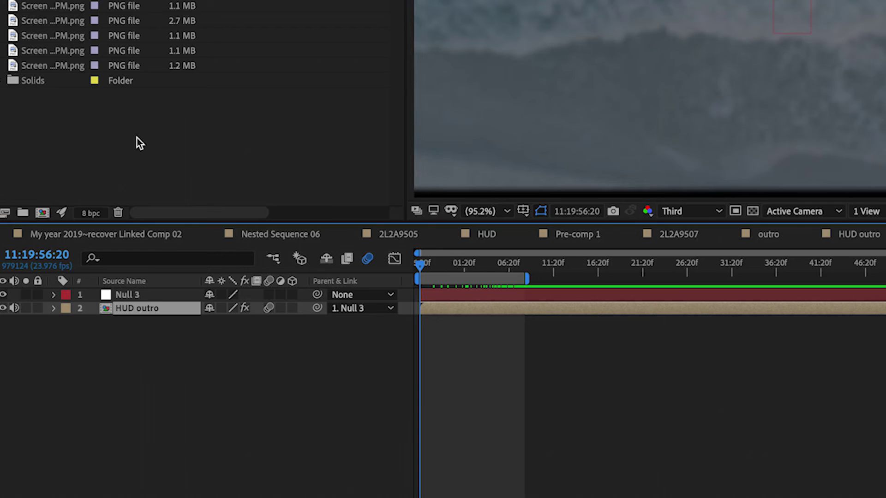
Step: Create a composition named New composition and add the 2L2A9505.MP4 footage to it
right_click(136, 137)
mouse_move(321, 210)
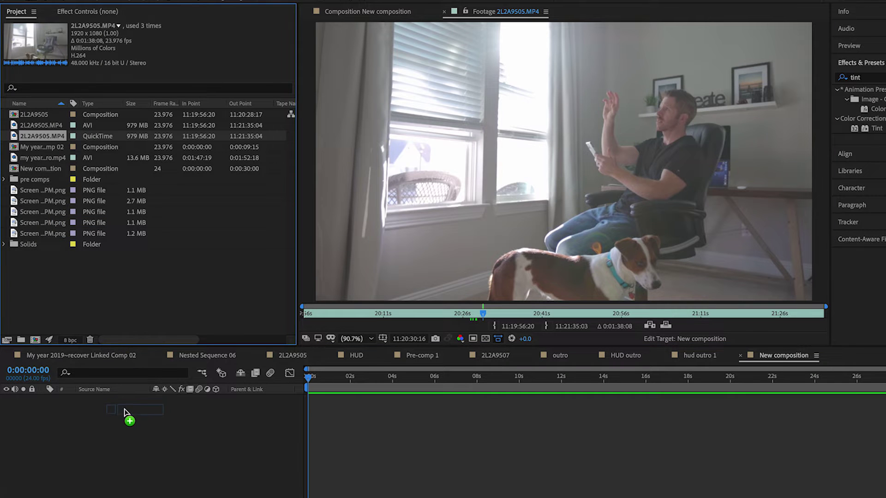
key(ctrl+slash)
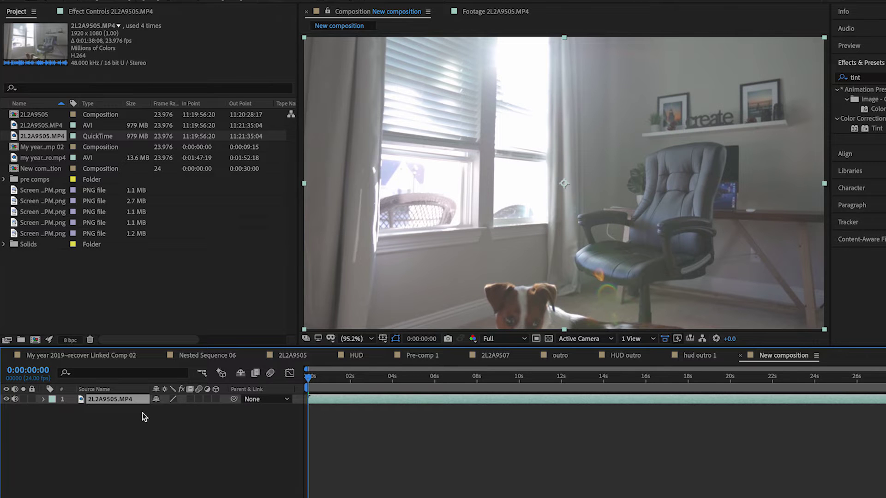
Step: Place the 1.43.30 PM screenshot above the footage and scale it to 72%
drag(42, 190, 106, 397)
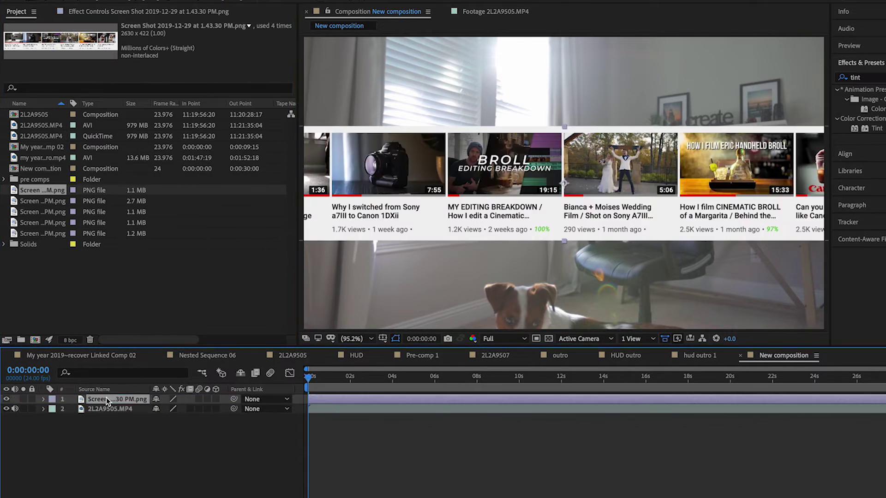
key(s)
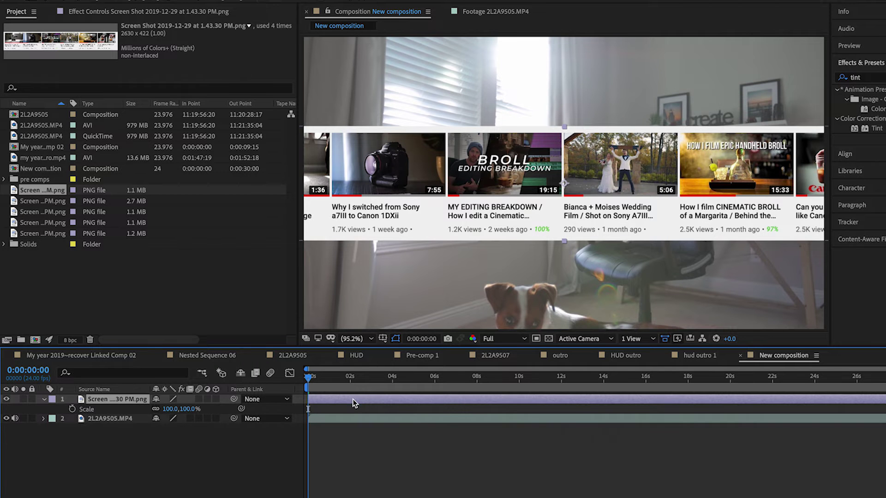
drag(165, 411, 150, 410)
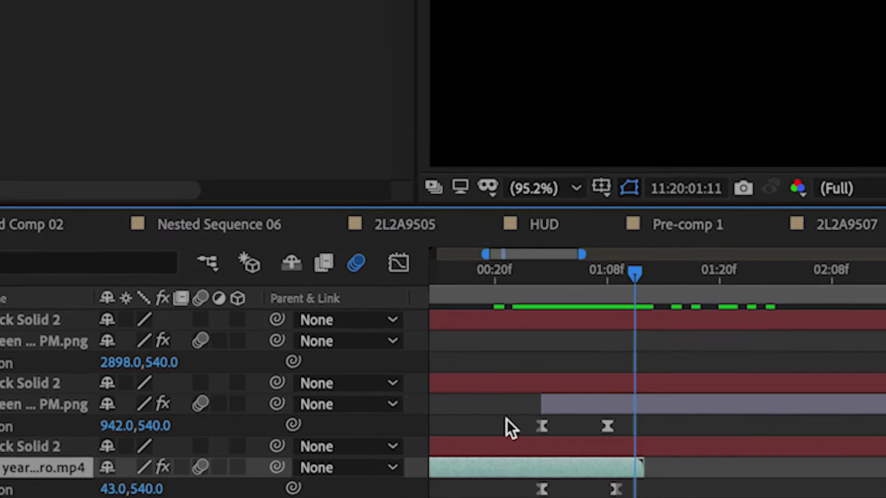
Step: Examine the eased Position keyframes on the video and screenshot layers in the outro composition
drag(362, 428, 500, 434)
drag(568, 269, 740, 378)
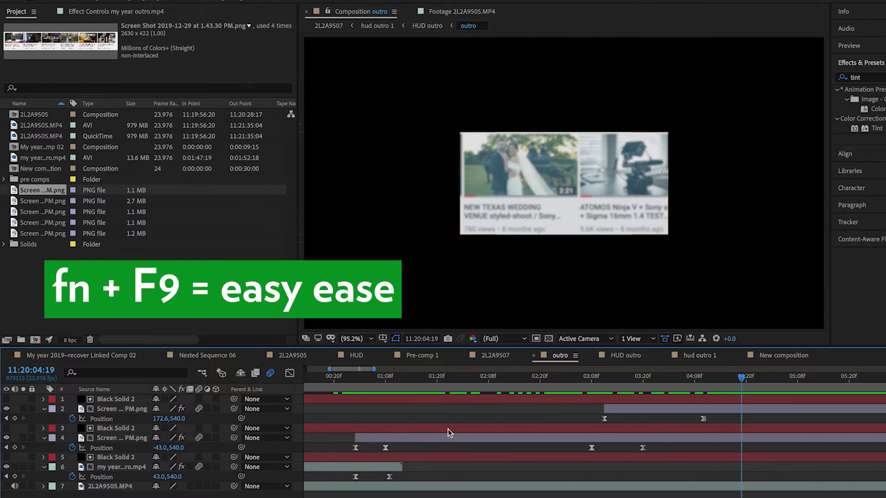
drag(339, 445, 669, 450)
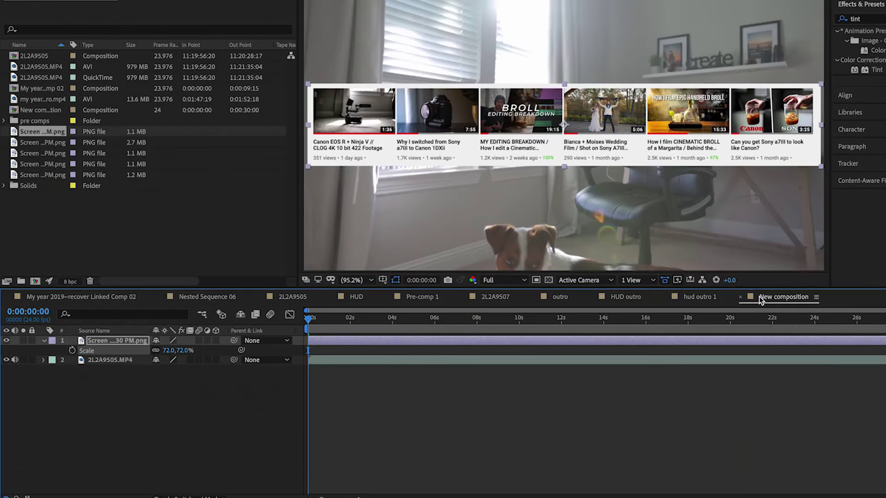
Step: Add a black 1920 x 1080 solid above the screenshot in New composition and scale it to 41% by 53%
right_click(144, 394)
mouse_move(203, 380)
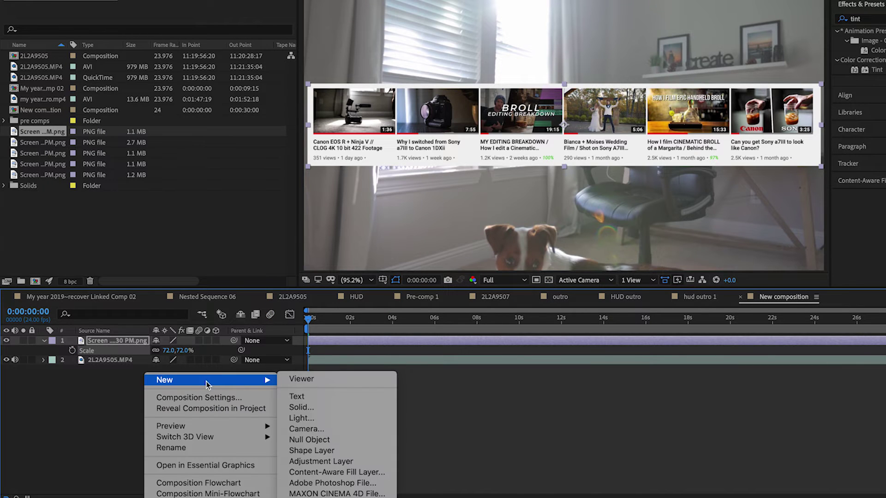
click(297, 408)
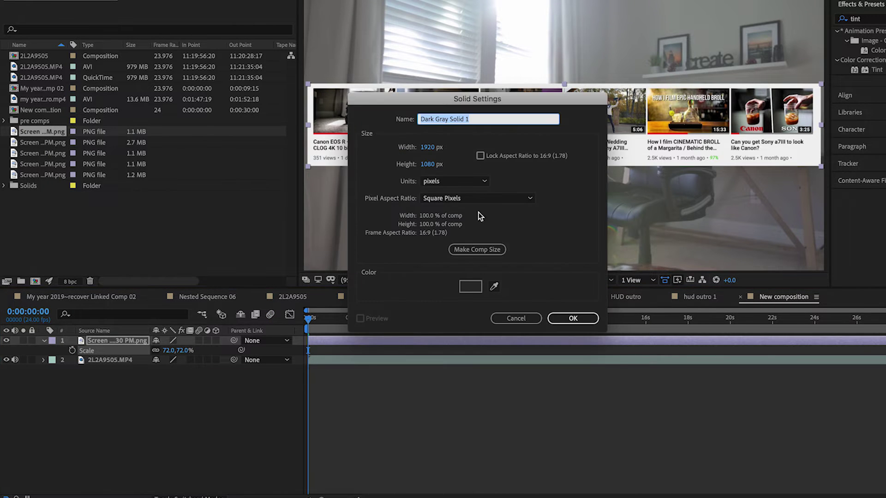
click(470, 286)
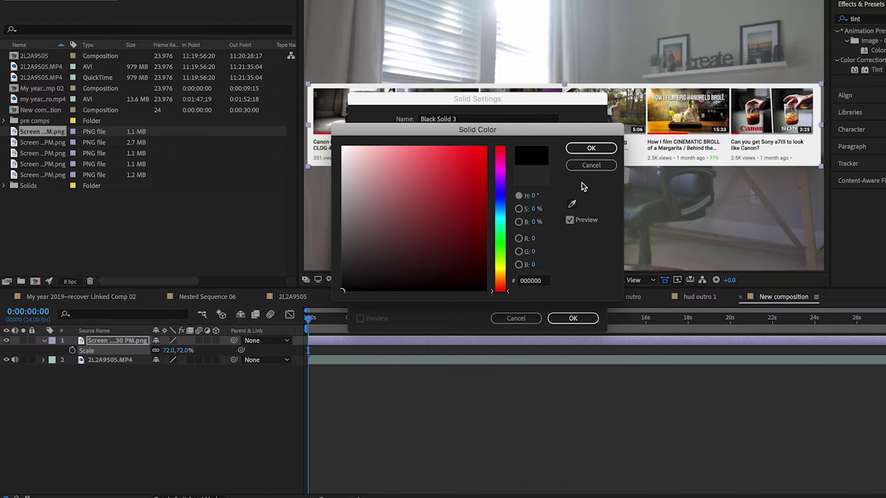
click(590, 148)
click(571, 318)
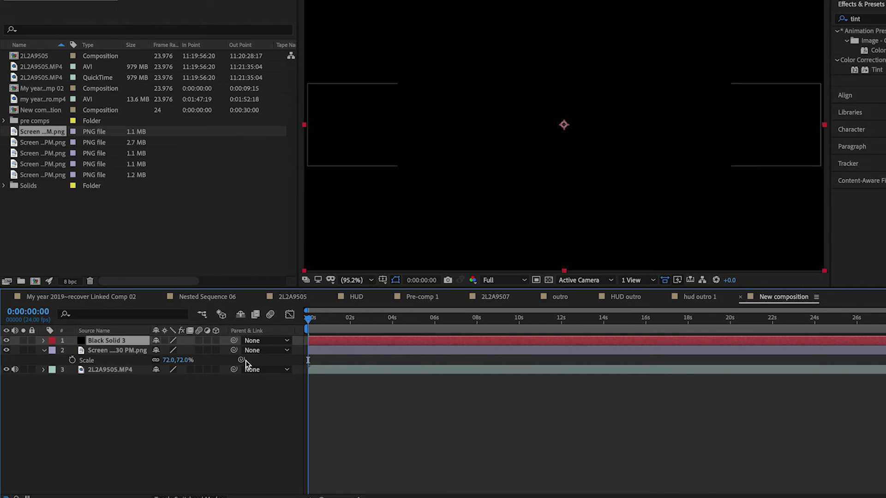
key(s)
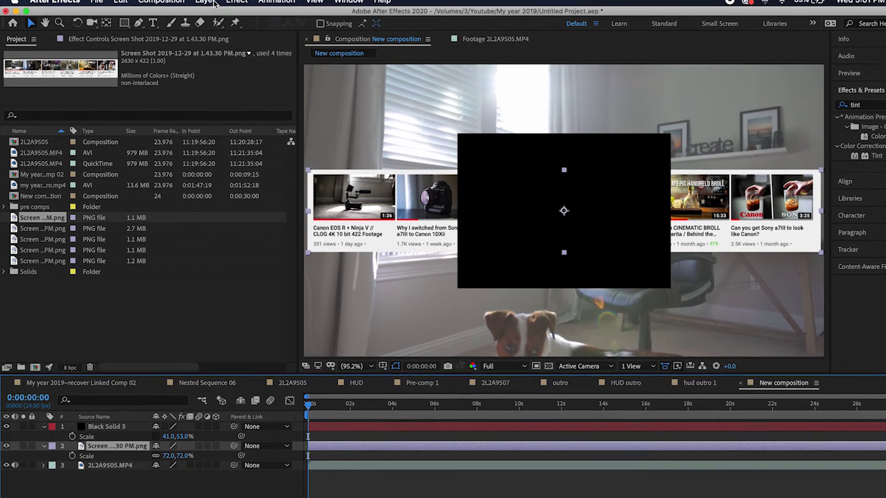
Step: Set the screenshot layer's track matte to Alpha Matte so the black solid masks it
click(204, 6)
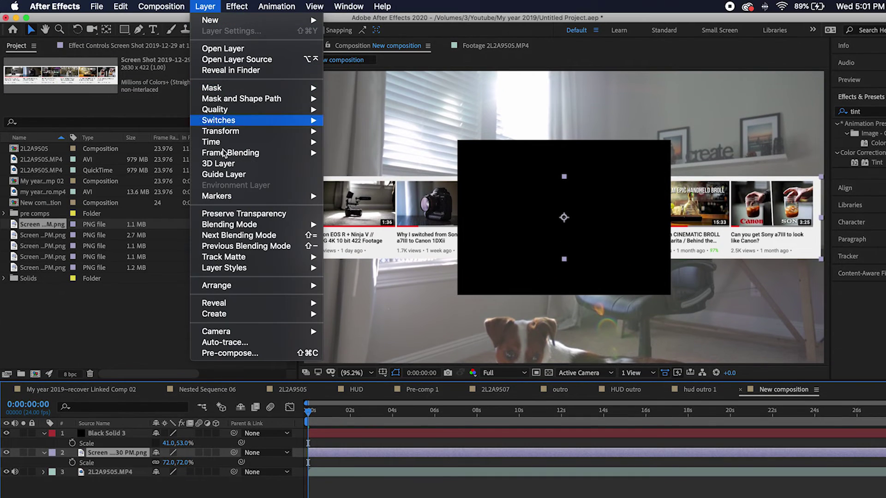
mouse_move(270, 257)
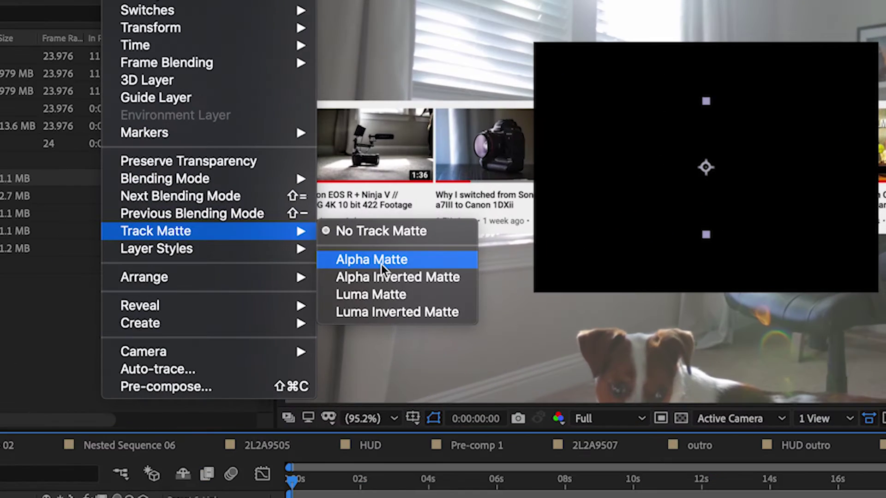
click(381, 263)
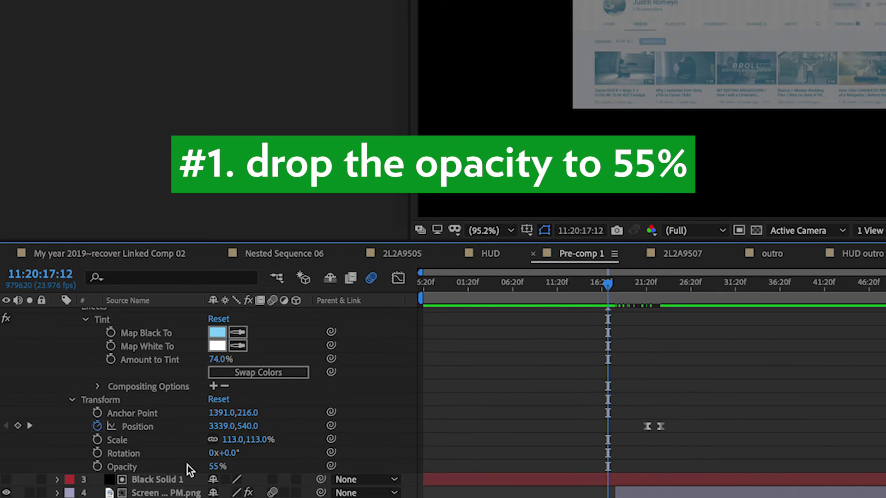
Step: Find the Tint color correction effect and apply it to the screenshot in Pre-comp 1
click(115, 468)
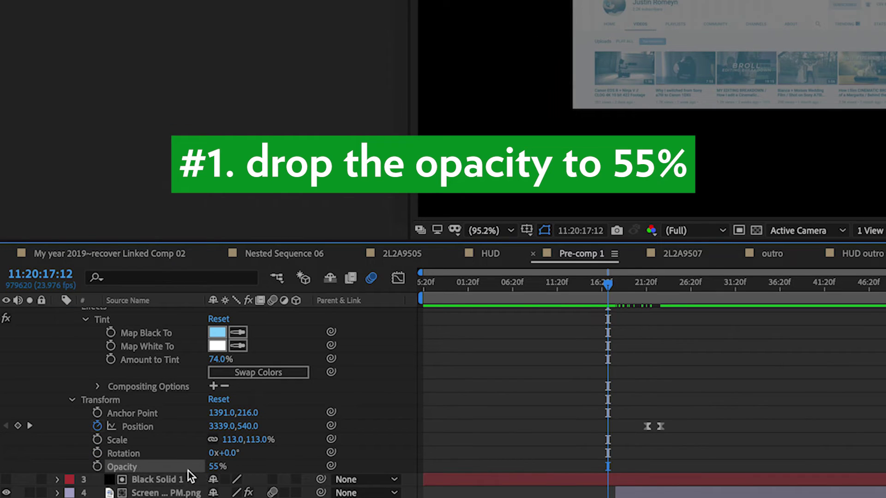
scroll(162, 396, up, 2)
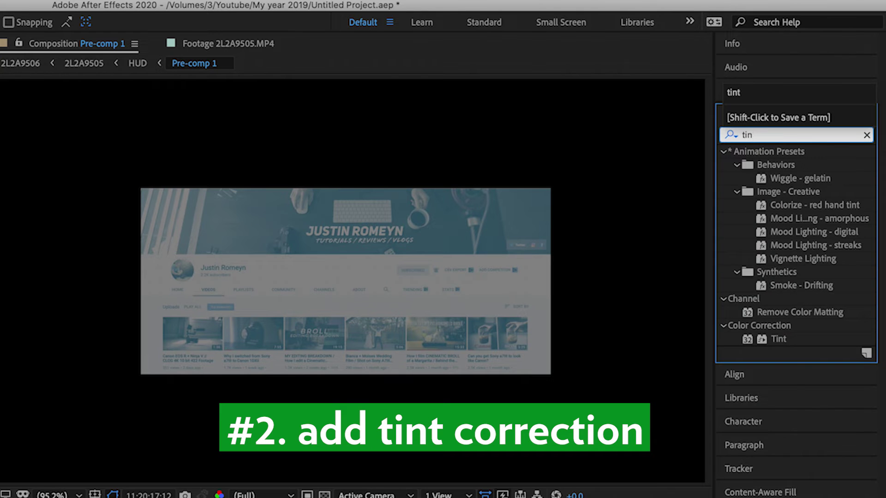
text(t)
drag(780, 206, 611, 255)
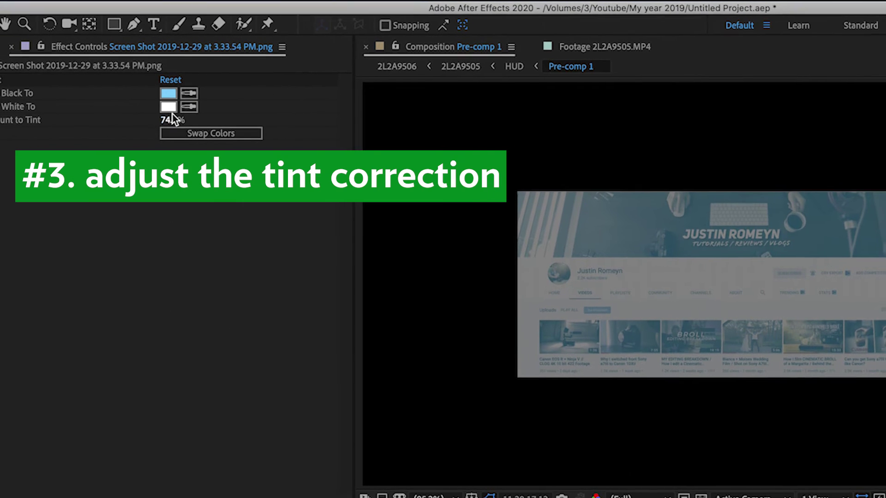
Step: Set the Tint effect's Map Black To color to light blue 97D9FC and adjust the Amount to Tint
click(203, 90)
mouse_move(537, 317)
mouse_down()
mouse_move(579, 319)
mouse_move(554, 313)
mouse_up()
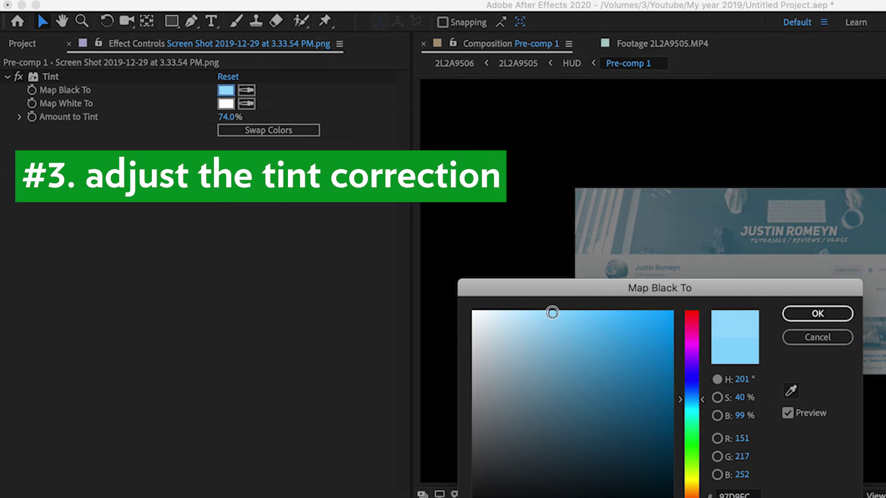
click(793, 315)
drag(229, 119, 266, 116)
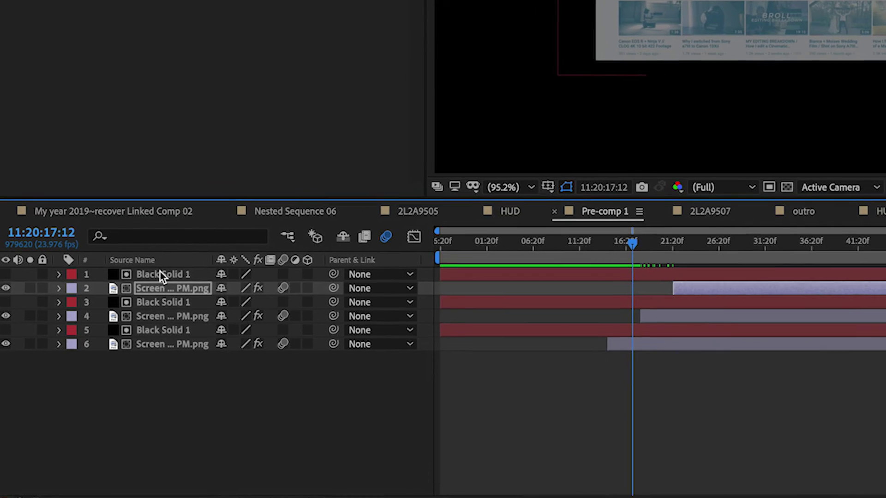
Step: Select all six solid and screenshot layers in Pre-comp 1 and bring up the layer commands containing Pre-compose
click(160, 274)
shift+click(159, 342)
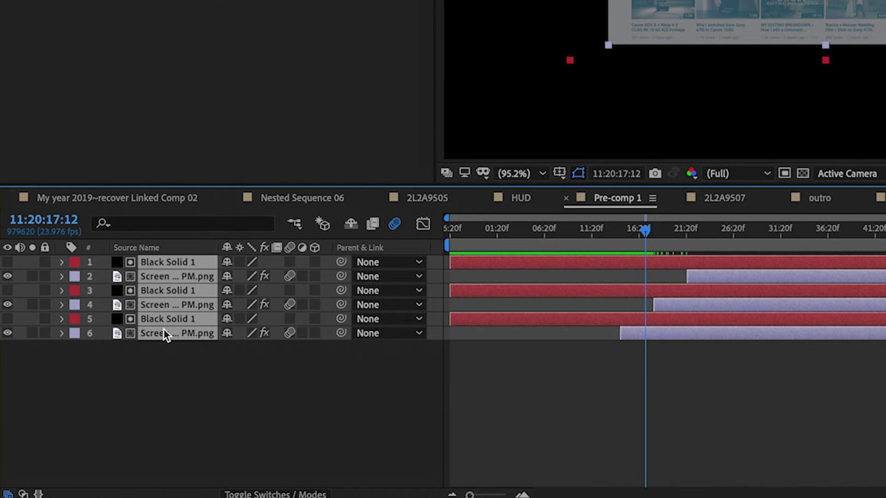
right_click(165, 332)
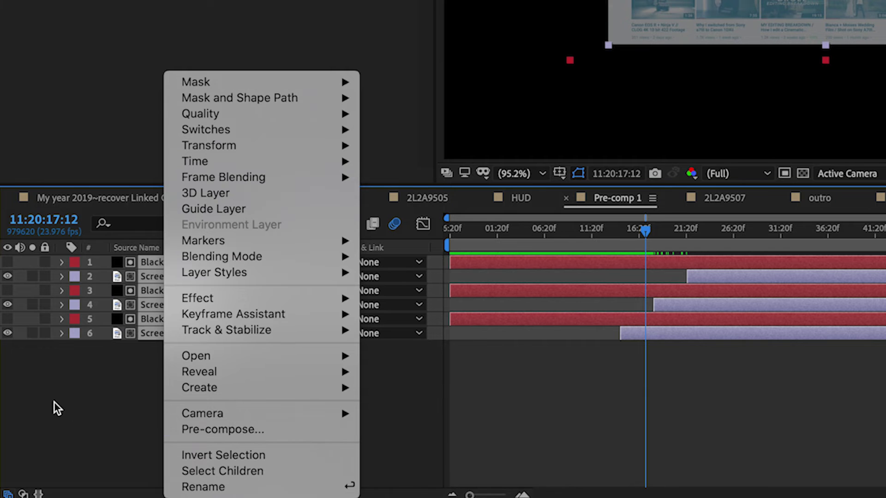
click(99, 406)
right_click(156, 331)
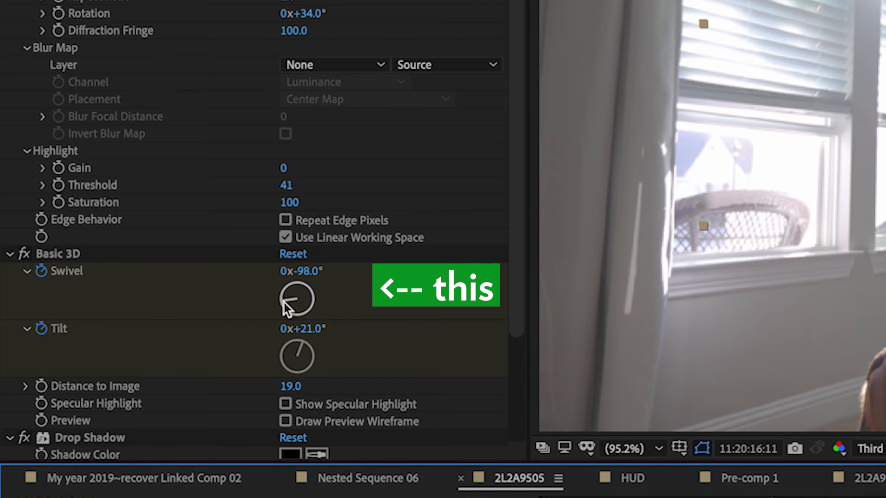
Step: Set the HUD layer's Basic 3D Swivel to -99° and Tilt to +27°, and adjust its Distance to Image
drag(282, 303, 285, 307)
drag(301, 350, 304, 353)
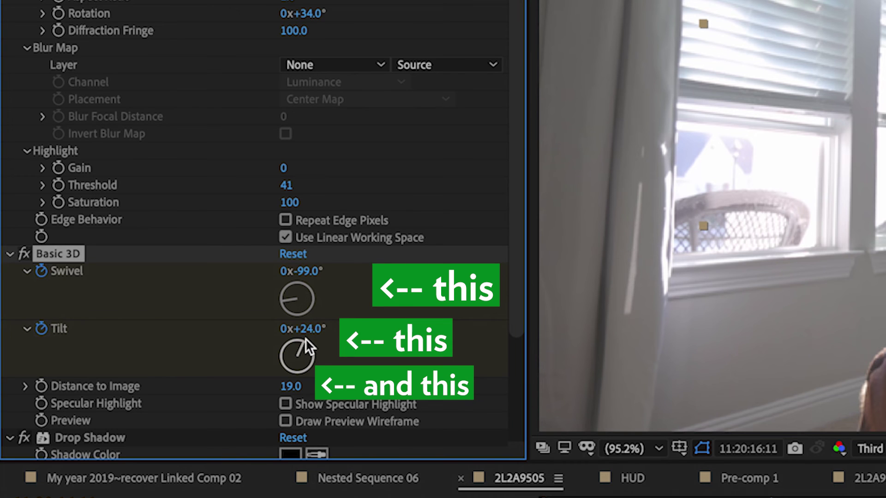
drag(291, 386, 300, 386)
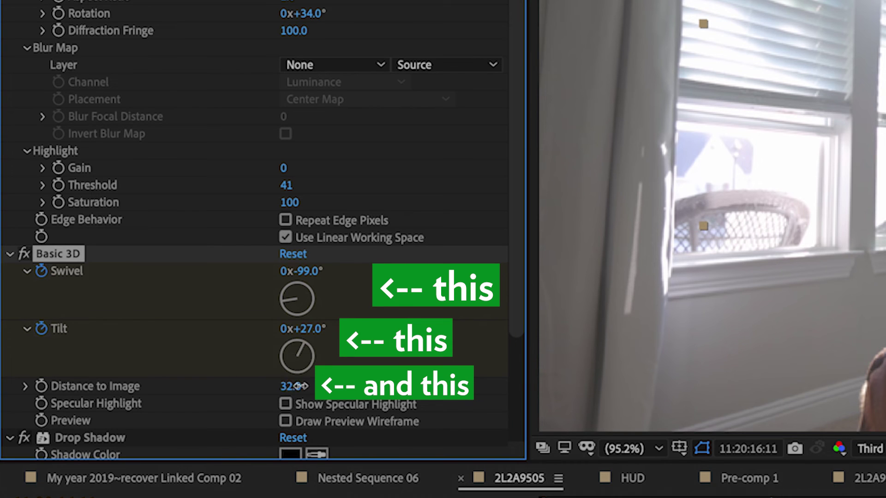
drag(356, 389, 238, 389)
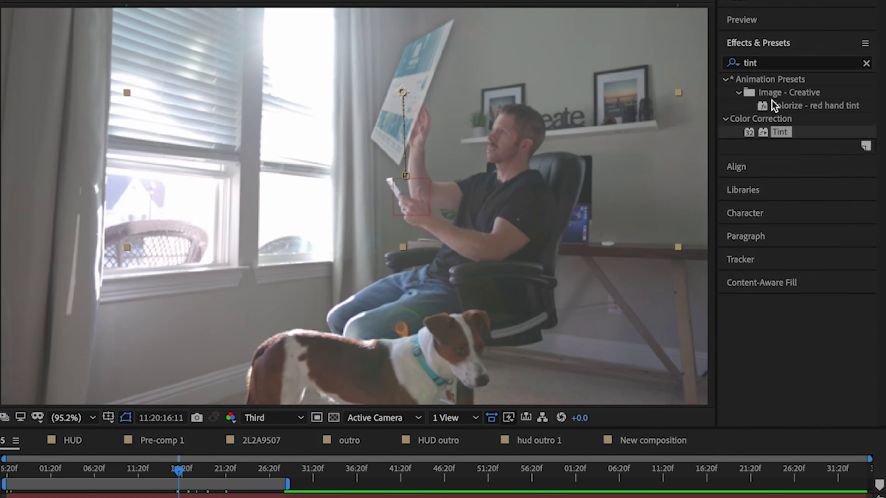
Step: Search the effects for "camer" and apply Camera Lens Blur to the HUD layer in 2L2A9505
click(757, 62)
text(camera)
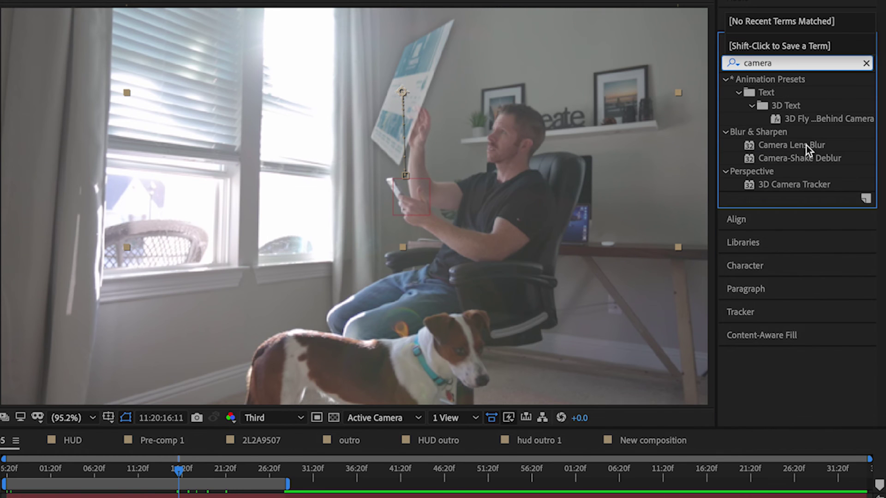
drag(806, 145, 535, 229)
Step: Search the effects for "drop" and apply Drop Shadow to the HUD layer in 2L2A9505
click(757, 63)
text(drop)
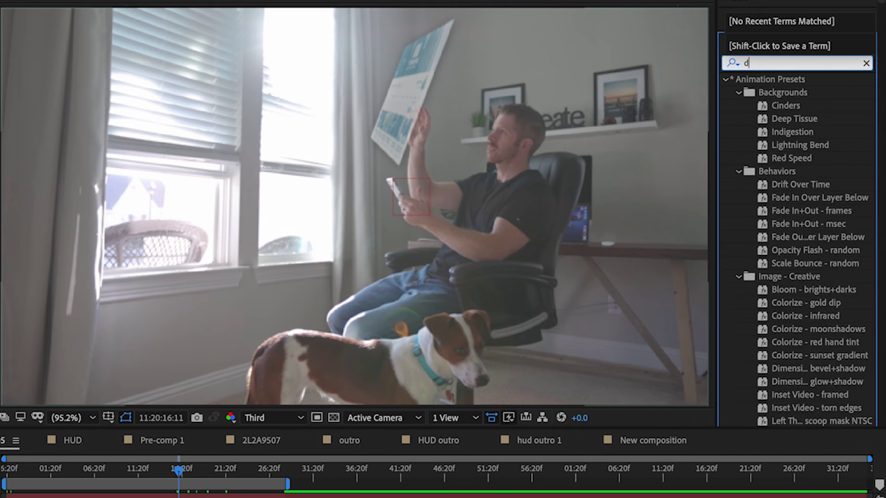
drag(797, 251, 716, 277)
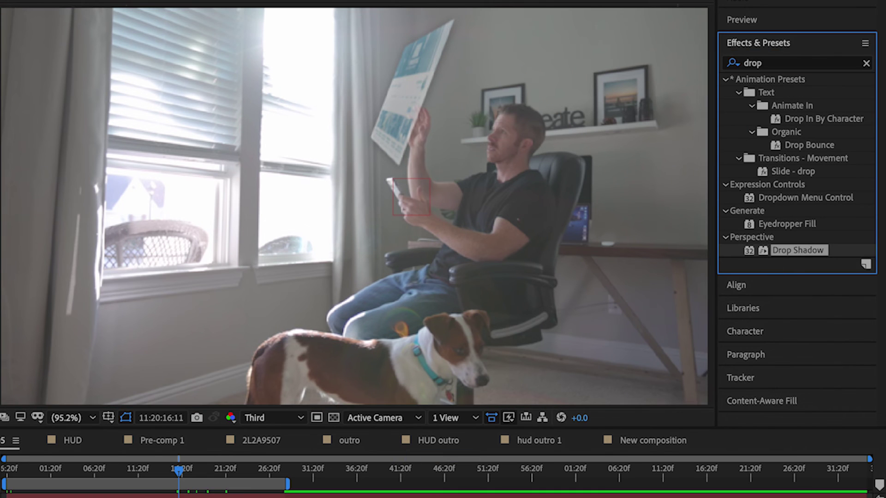